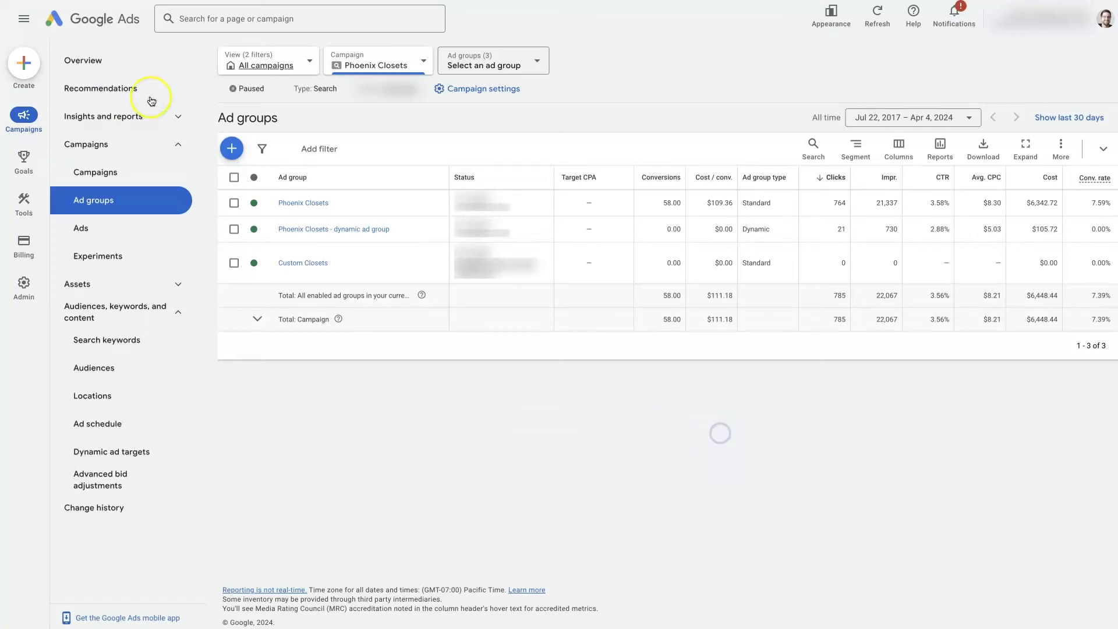
Bring up the interface design options and dismiss them
{"action": "left_click", "coordinate": [831, 13]}
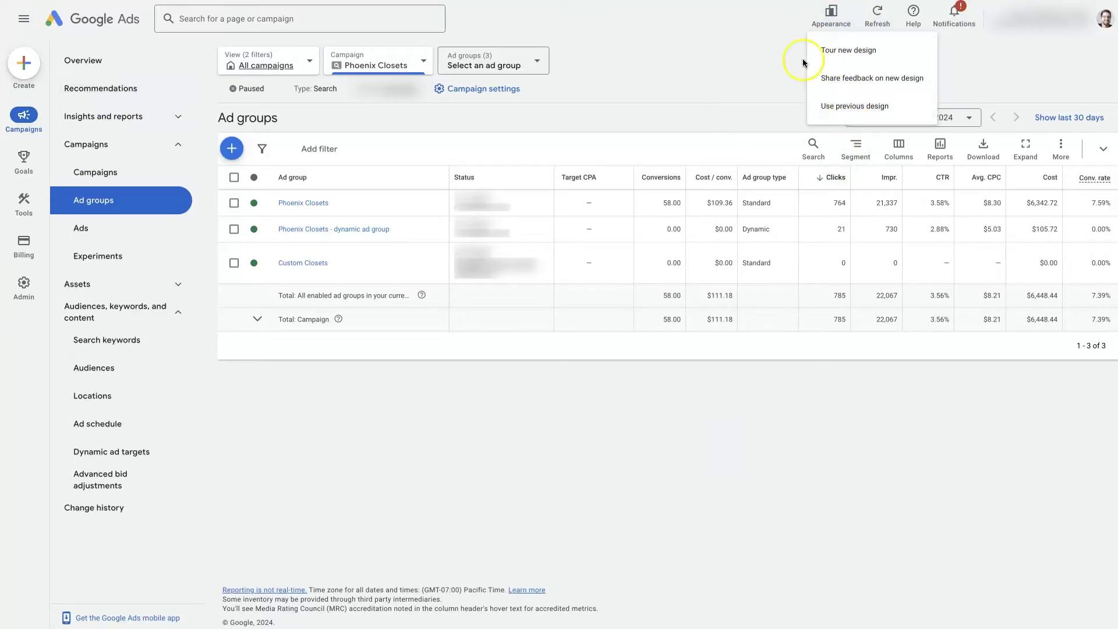
{"action": "left_click", "coordinate": [740, 37]}
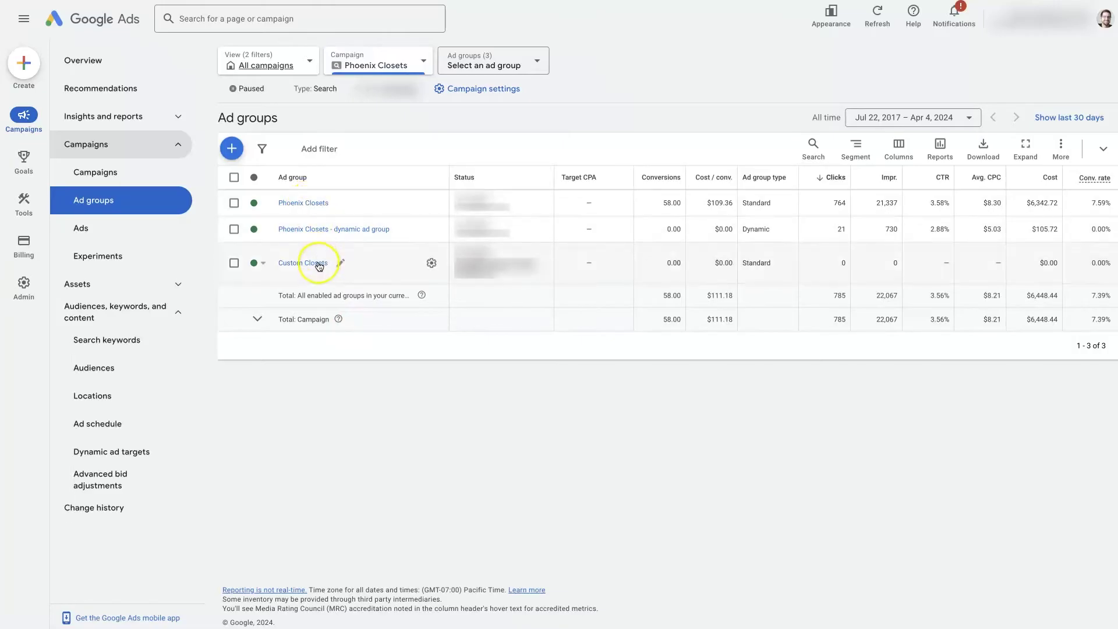
{"action": "left_click", "coordinate": [368, 233]}
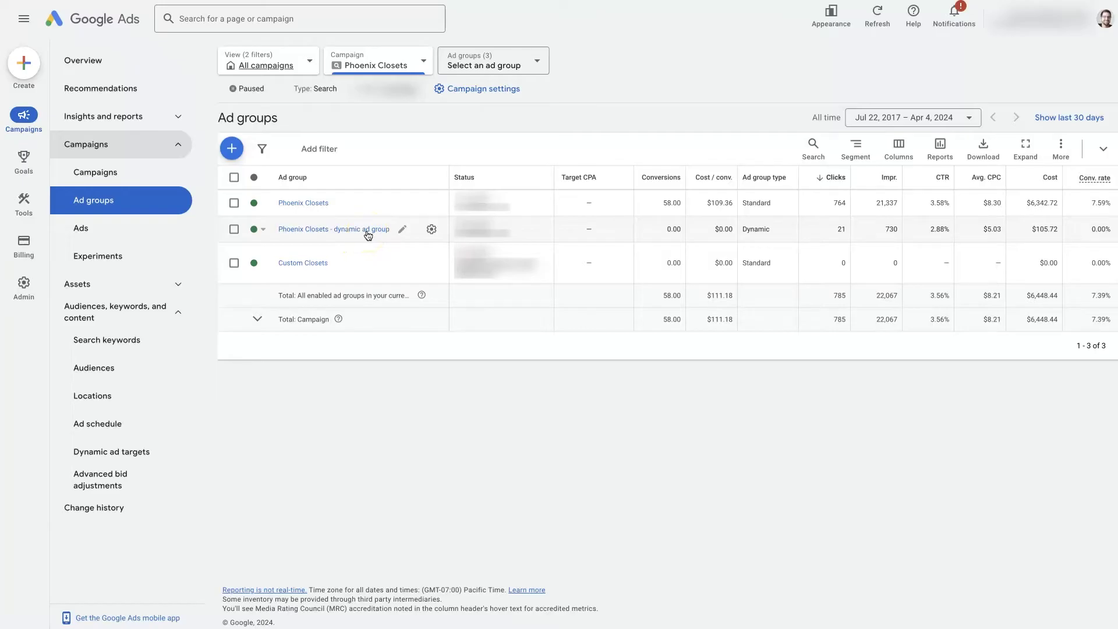
{"action": "left_click", "coordinate": [358, 233]}
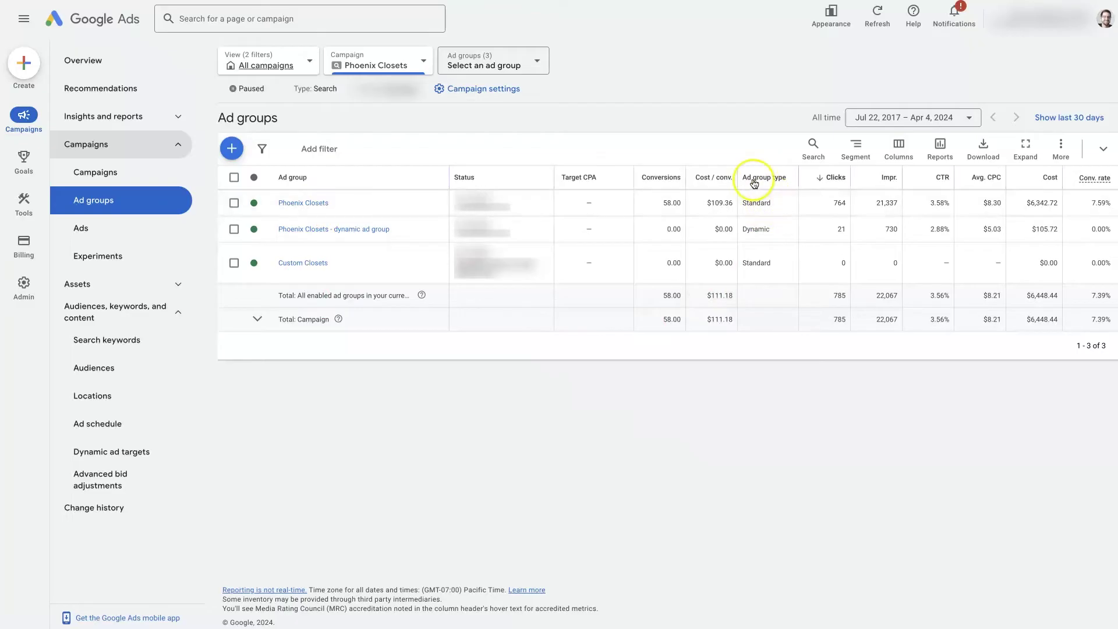
Highlight the Standard and Dynamic ad group type descriptions, then clear the highlight
{"action": "mouse_move", "coordinate": [778, 178]}
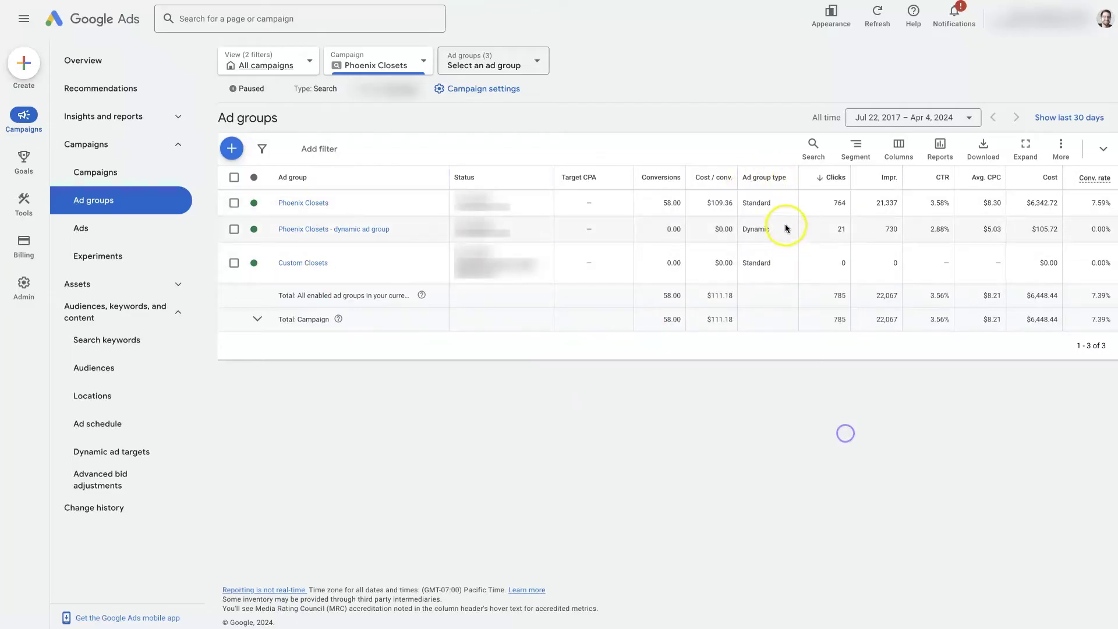
{"action": "double_click", "coordinate": [741, 202]}
{"action": "double_click", "coordinate": [752, 262]}
{"action": "double_click", "coordinate": [759, 230]}
{"action": "left_click", "coordinate": [785, 375]}
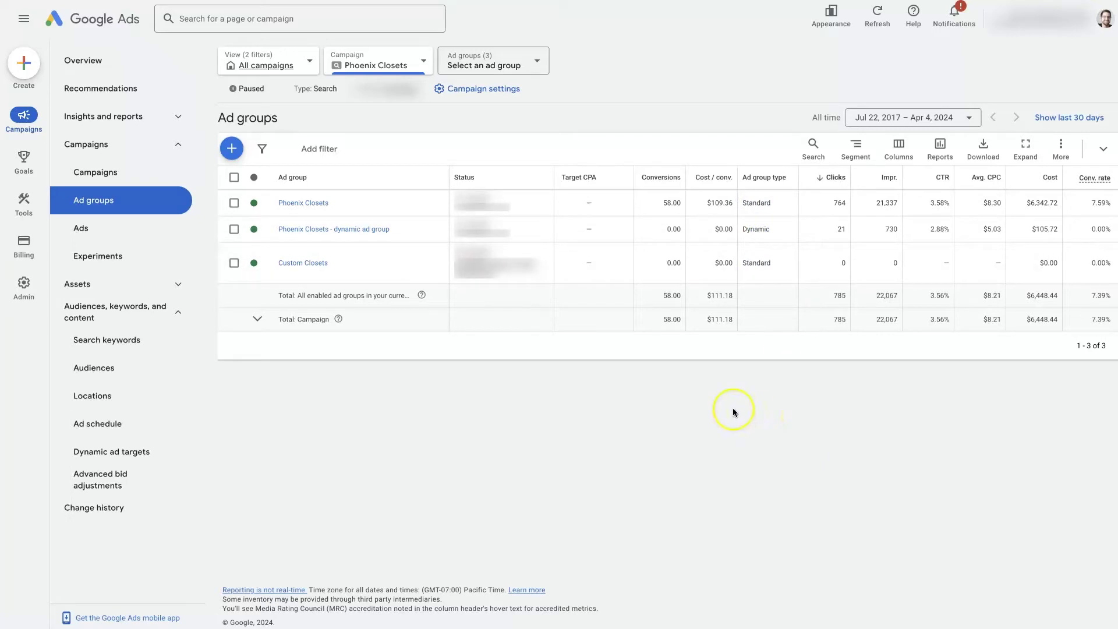
{"action": "mouse_move", "coordinate": [431, 231]}
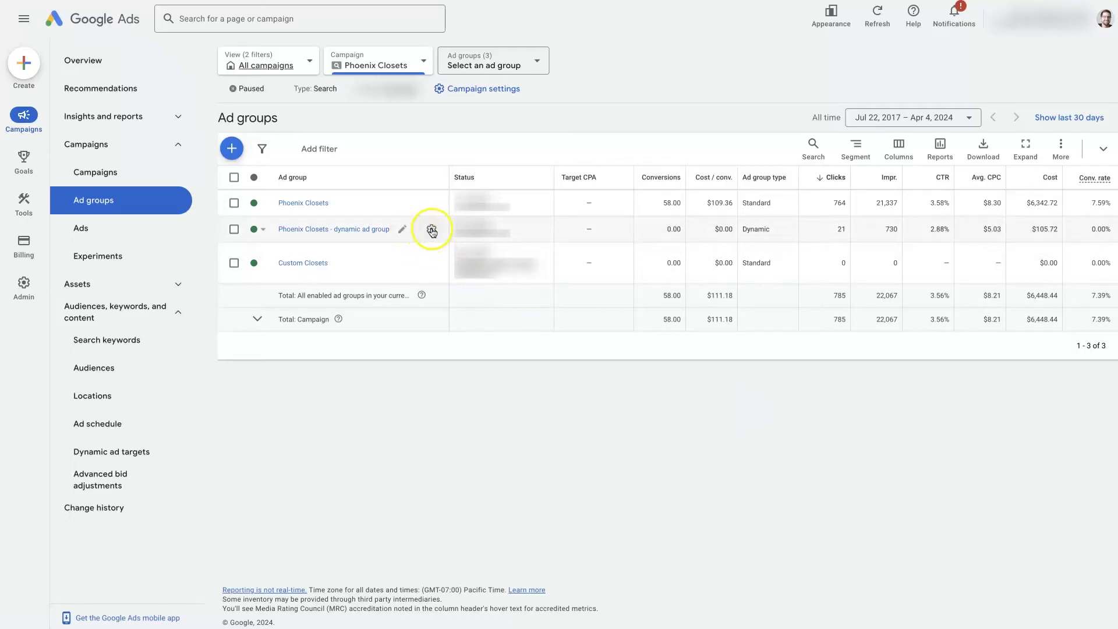
{"action": "mouse_move", "coordinate": [362, 204]}
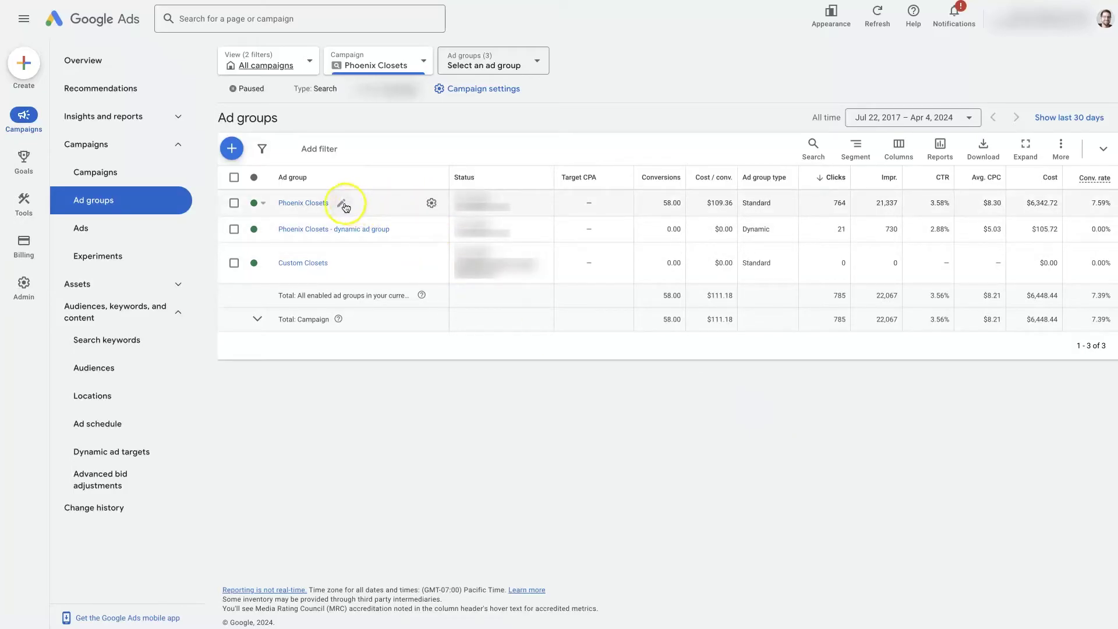
{"action": "left_click_drag", "start_coordinate": [775, 225], "coordinate": [744, 230]}
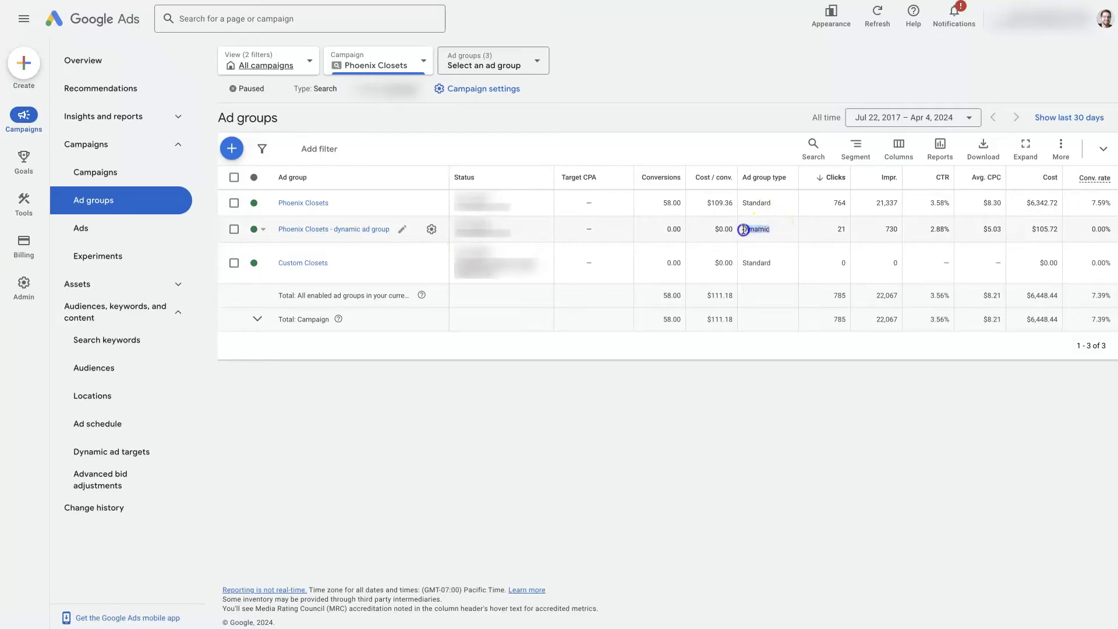
{"action": "left_click", "coordinate": [792, 403]}
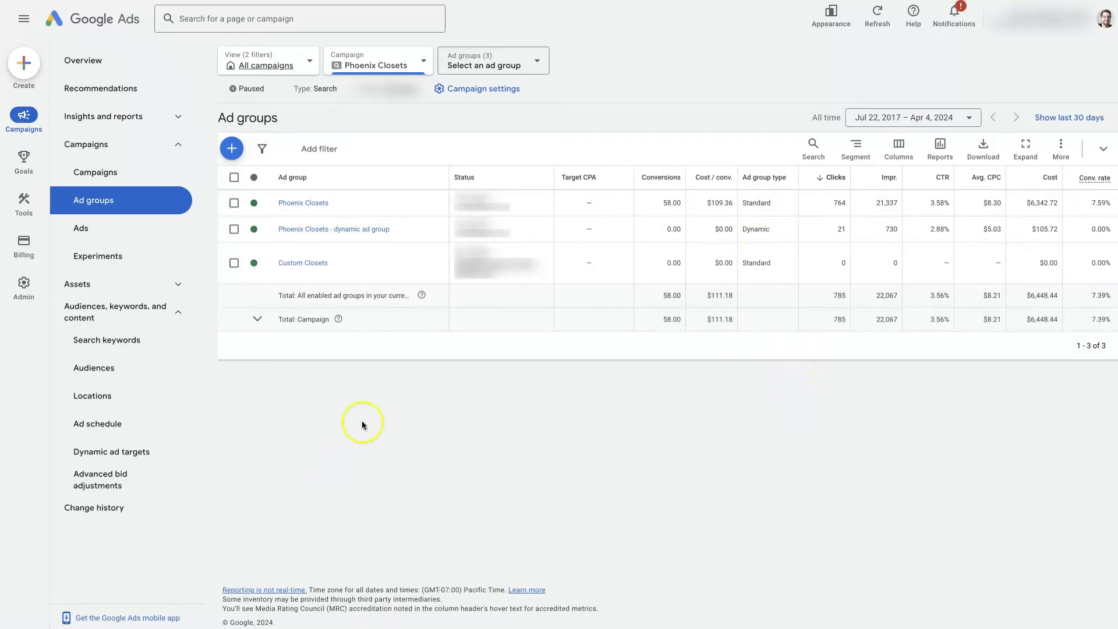
Show Custom Closets and check its status choices unchanged, then switch to Phoenix Closets
{"action": "left_click", "coordinate": [487, 67]}
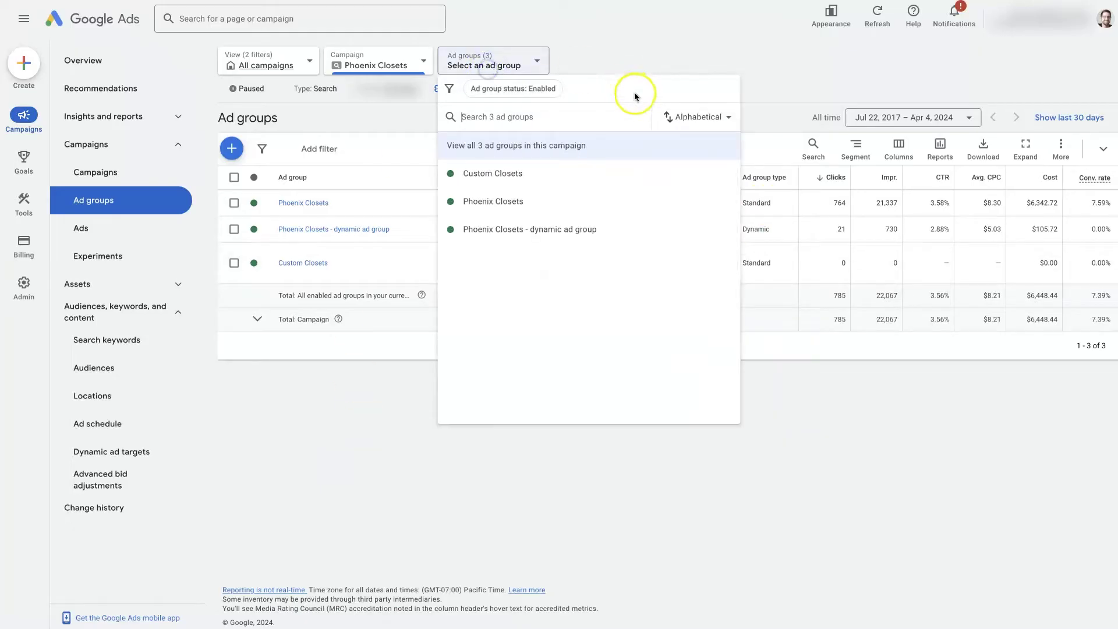
{"action": "left_click", "coordinate": [524, 174]}
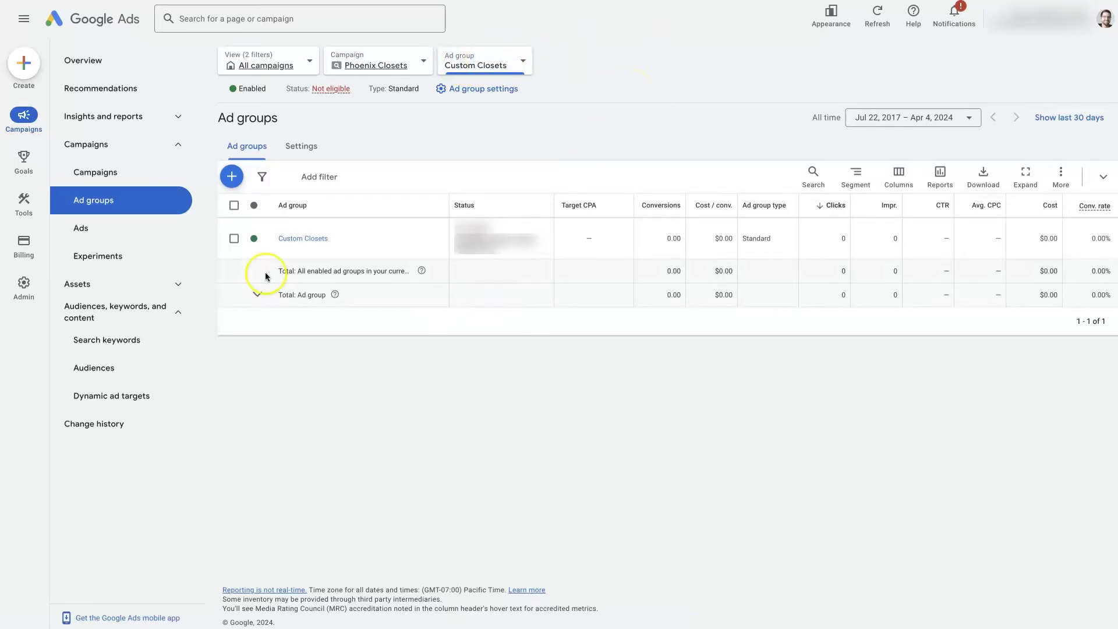
{"action": "left_click", "coordinate": [260, 239]}
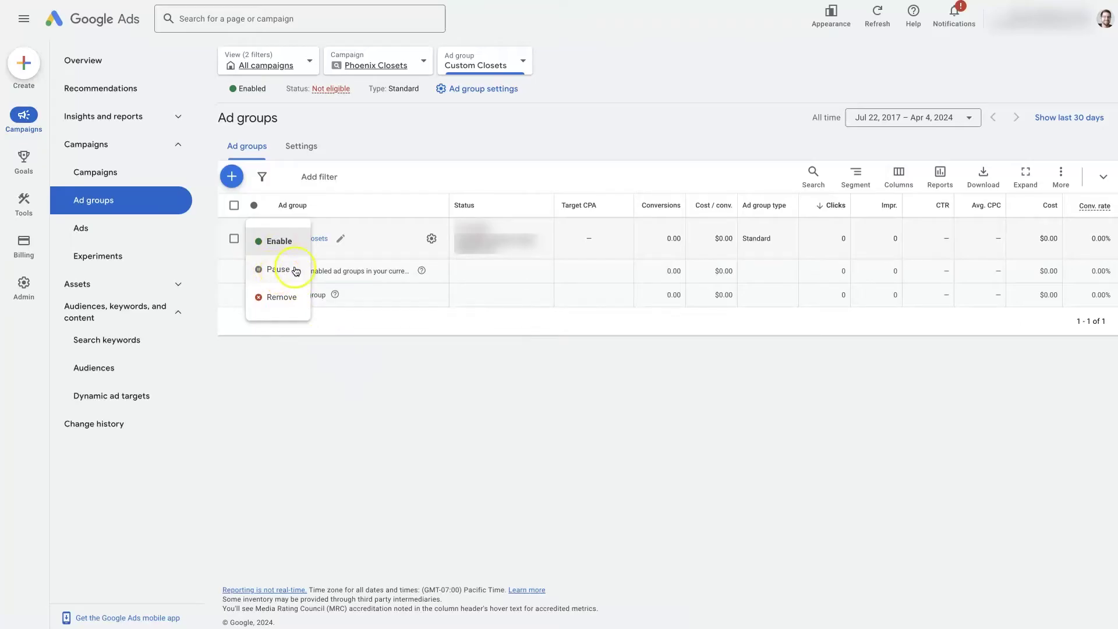
{"action": "left_click", "coordinate": [536, 395]}
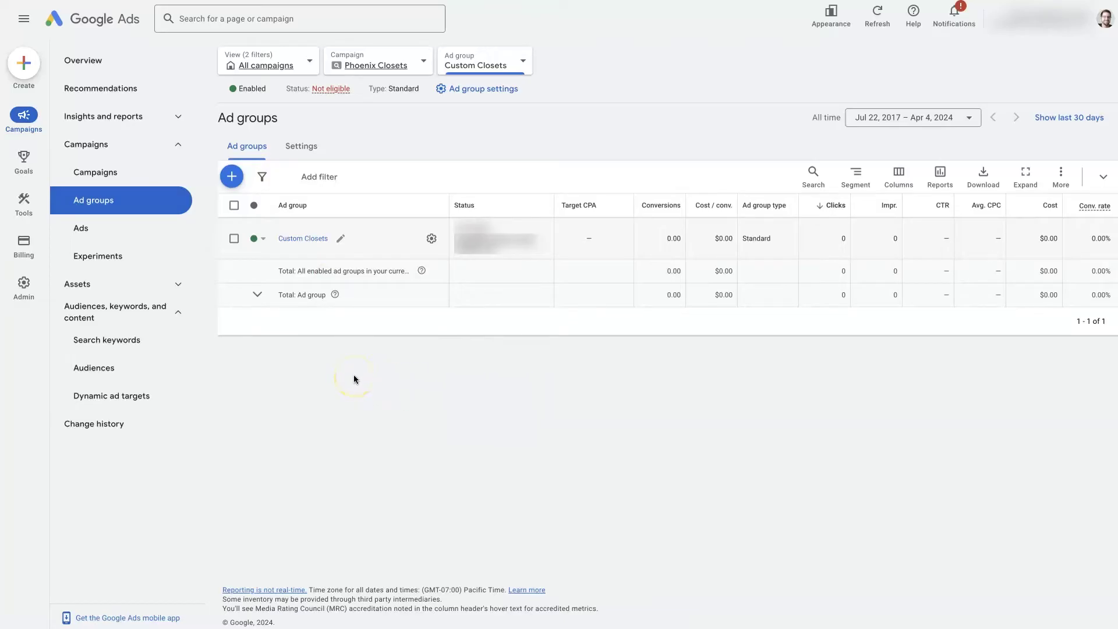
{"action": "left_click", "coordinate": [514, 67]}
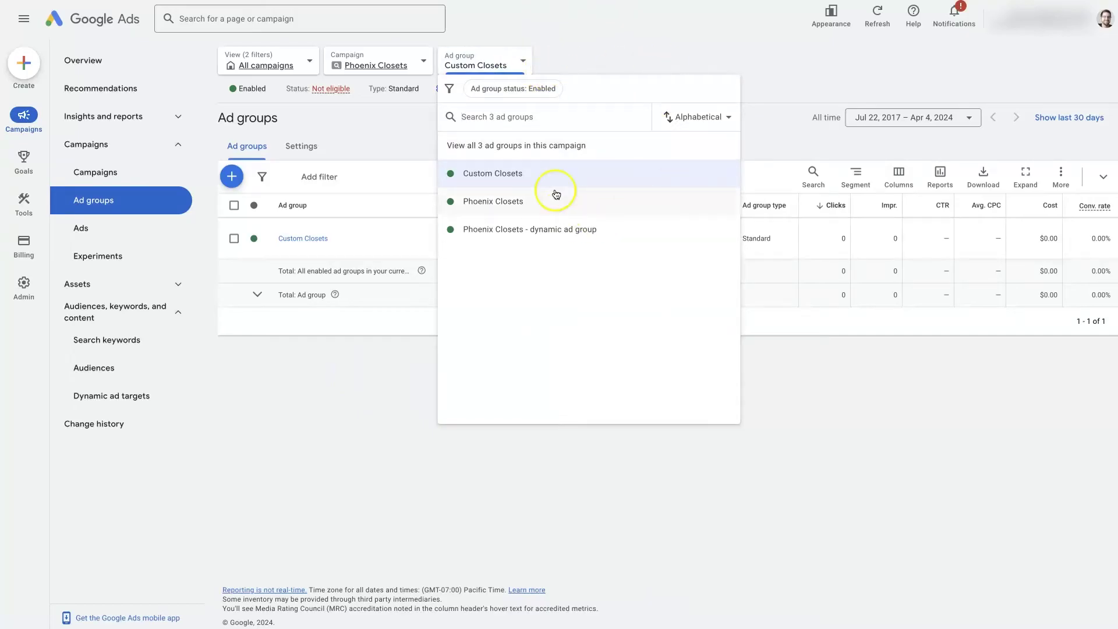
{"action": "left_click", "coordinate": [532, 209]}
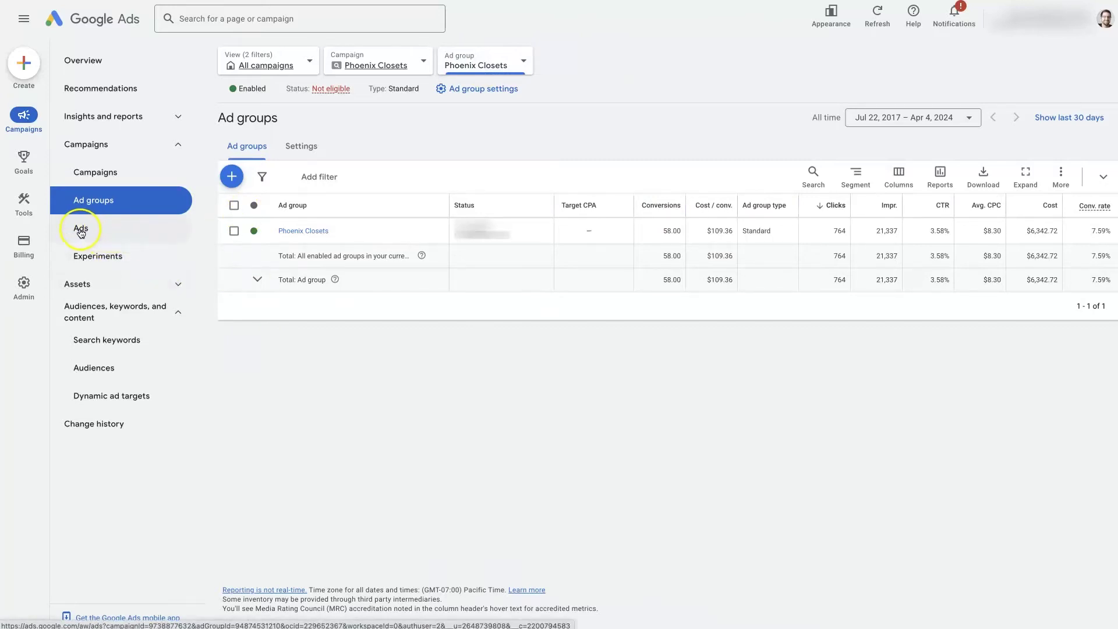
Open Ads and scroll through Phoenix Closets' 15 ads, including call and responsive search ads
{"action": "left_click", "coordinate": [114, 234]}
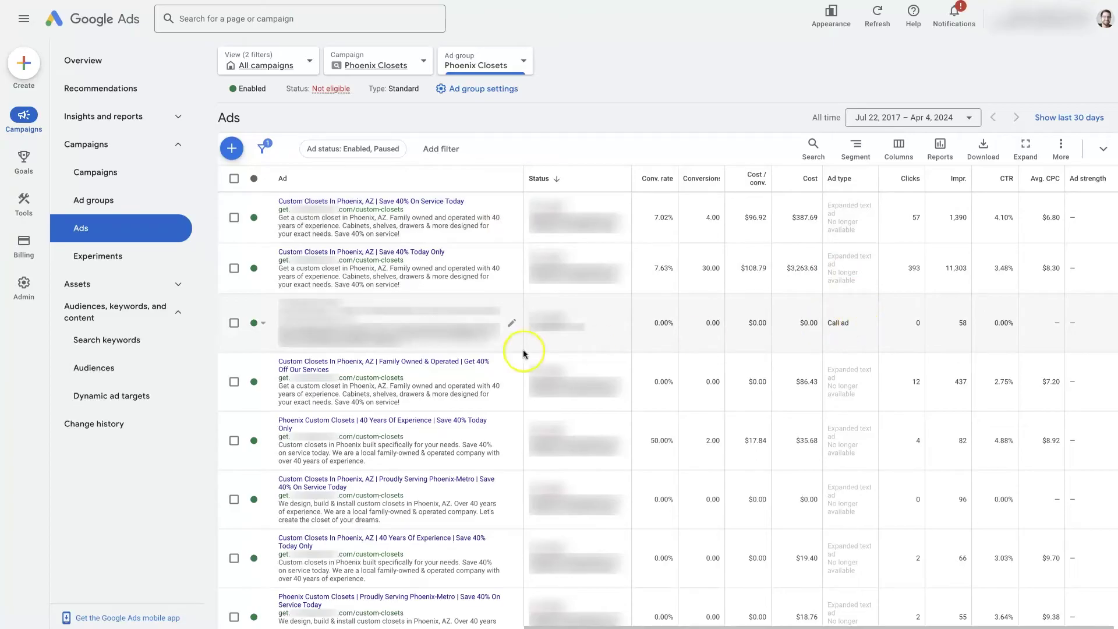
{"action": "scroll", "coordinate": [711, 326], "scroll_direction": "down", "scroll_amount": 10}
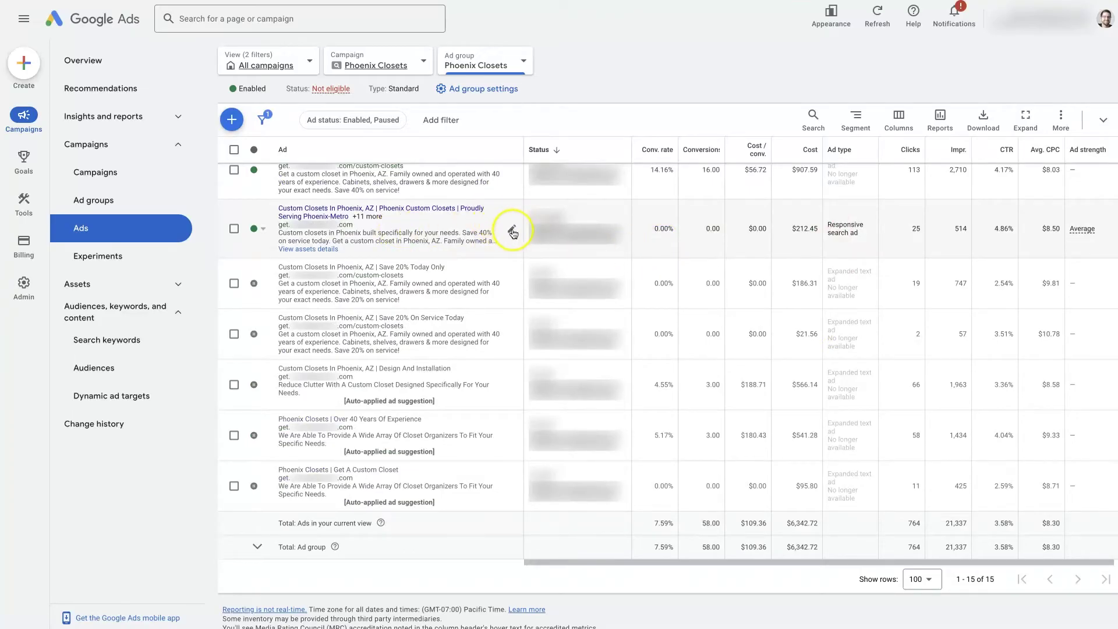
{"action": "scroll", "coordinate": [624, 251], "scroll_direction": "up", "scroll_amount": 10}
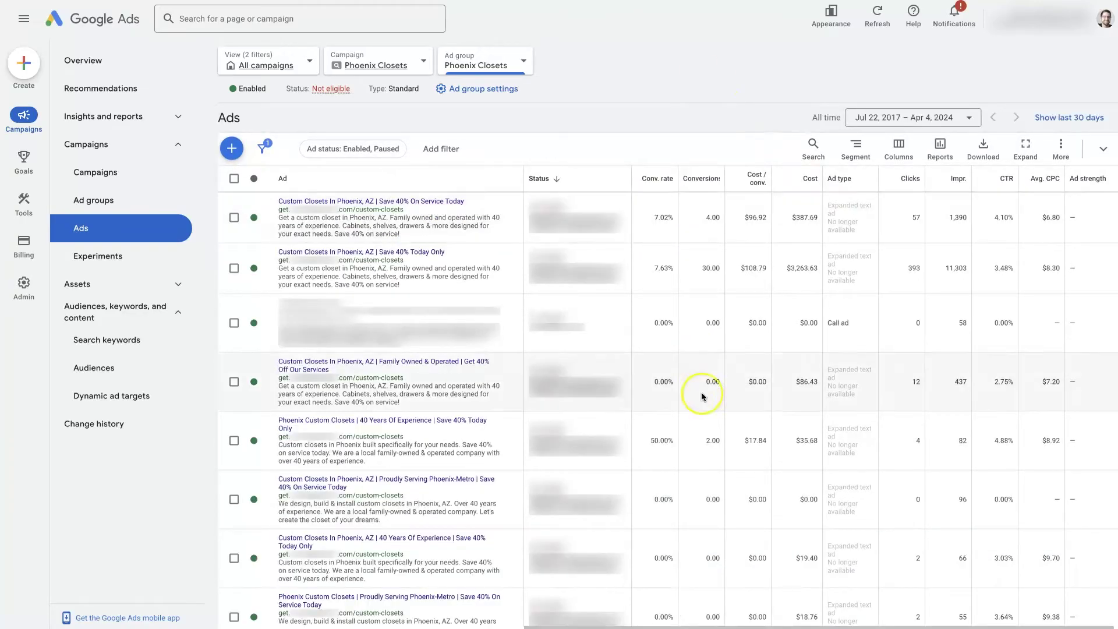
{"action": "scroll", "coordinate": [739, 393], "scroll_direction": "down", "scroll_amount": 10}
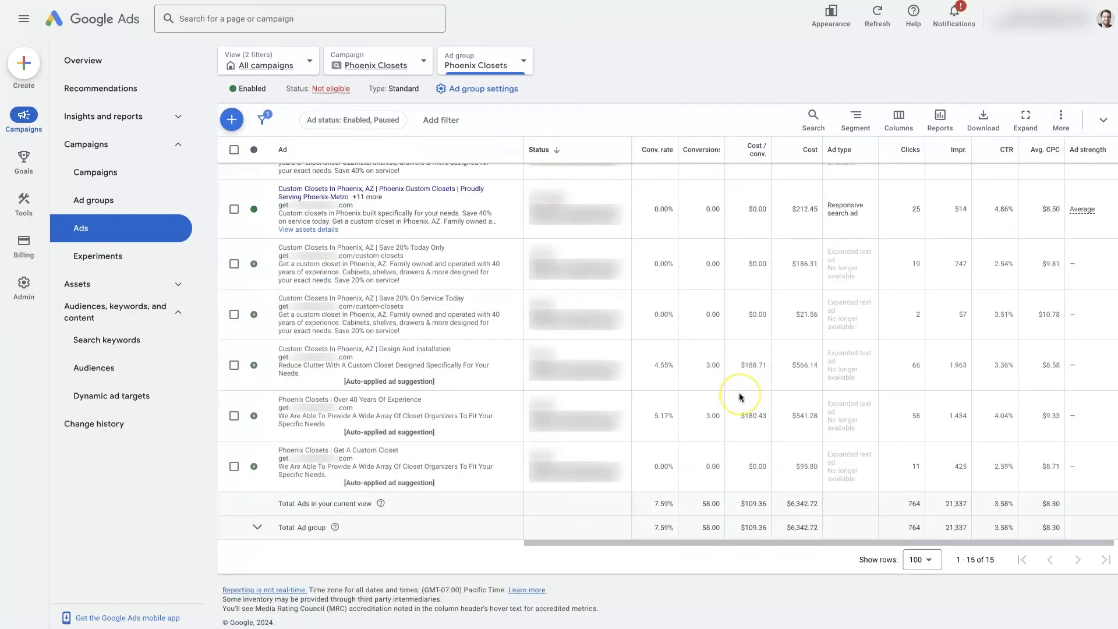
{"action": "scroll", "coordinate": [739, 393], "scroll_direction": "up", "scroll_amount": 10}
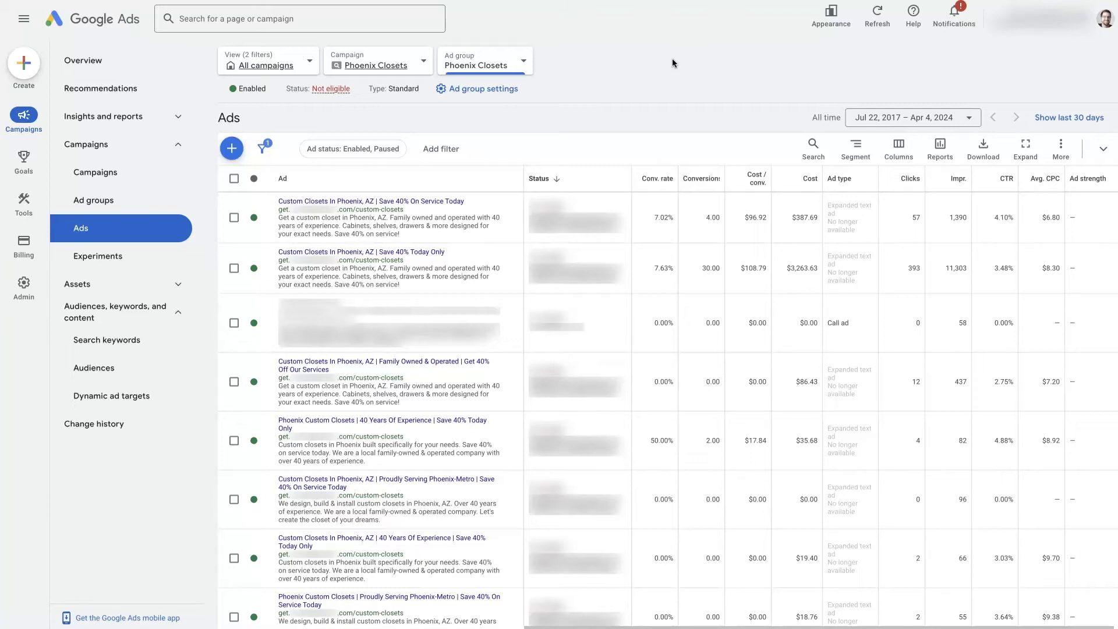
{"action": "left_click", "coordinate": [125, 344]}
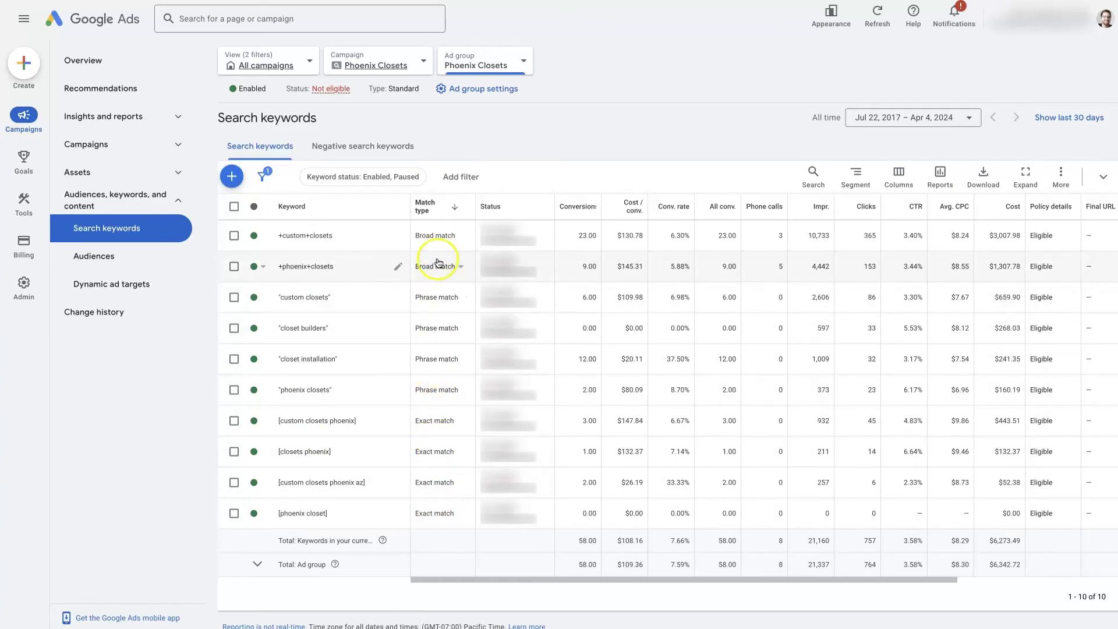
{"action": "left_click", "coordinate": [461, 237]}
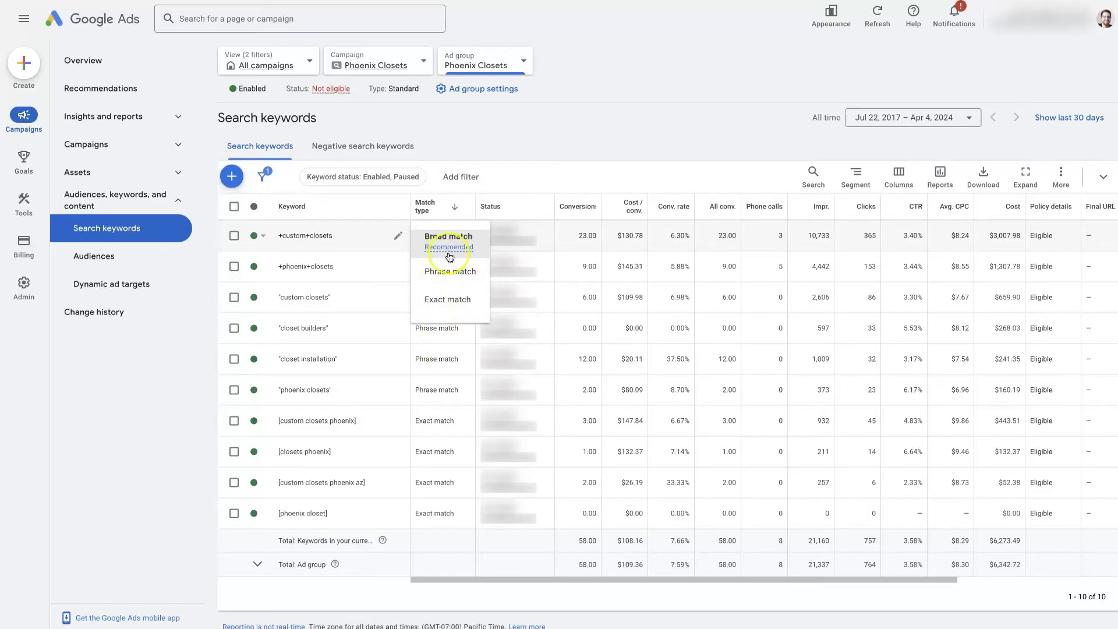
{"action": "left_click", "coordinate": [636, 65]}
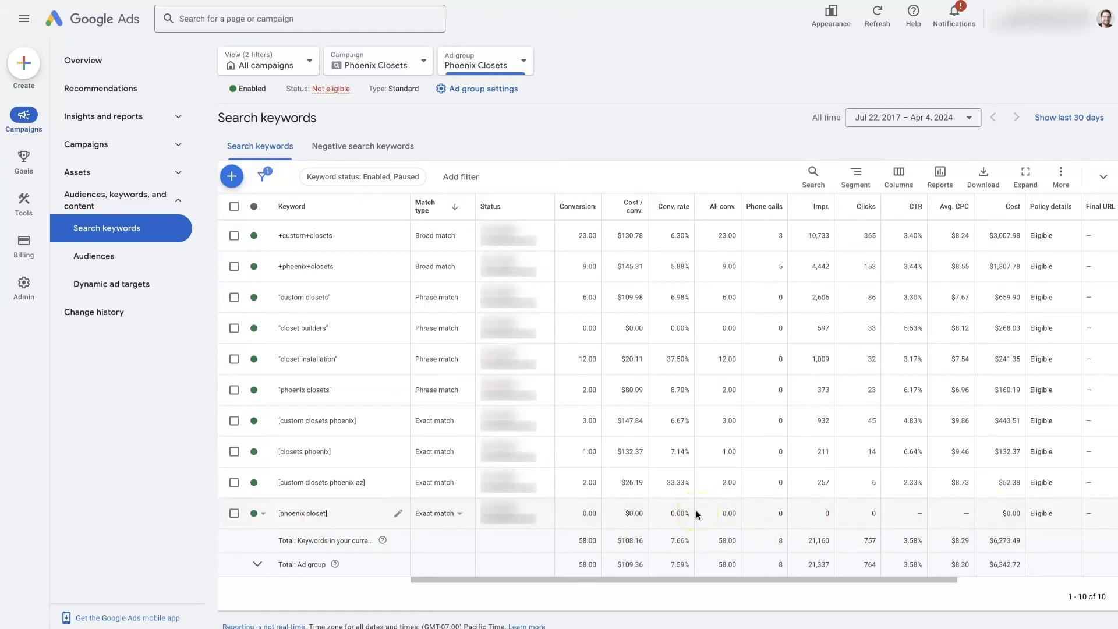
{"action": "left_click", "coordinate": [232, 178]}
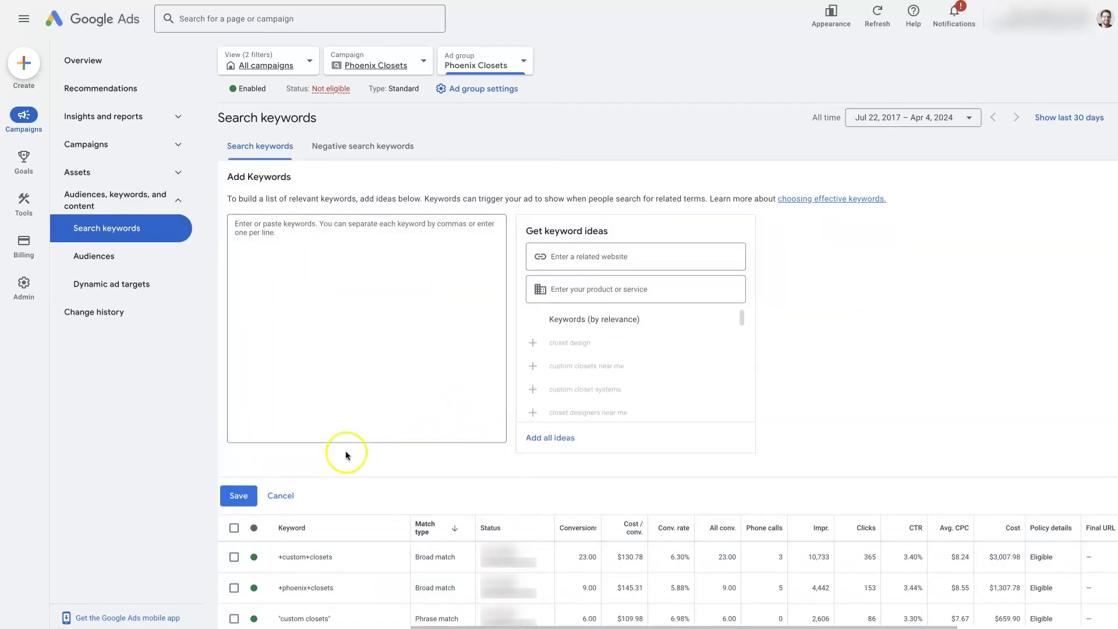
{"action": "scroll", "coordinate": [384, 425], "scroll_direction": "down", "scroll_amount": 5}
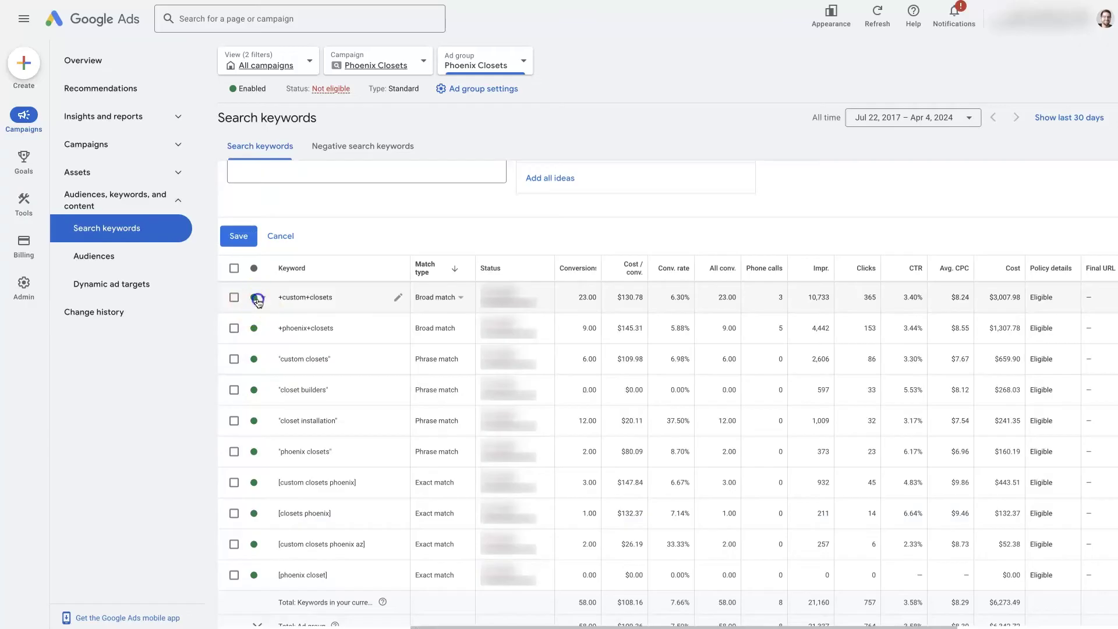
{"action": "left_click", "coordinate": [253, 297]}
{"action": "left_click", "coordinate": [131, 366]}
{"action": "scroll", "coordinate": [334, 332], "scroll_direction": "up", "scroll_amount": 5}
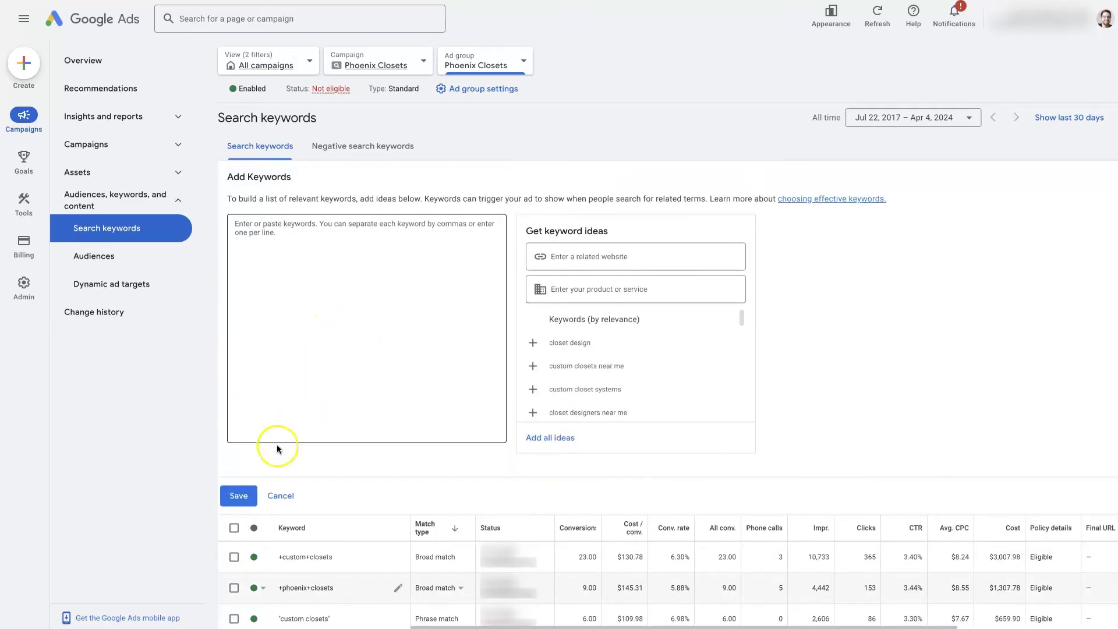
{"action": "left_click", "coordinate": [280, 496]}
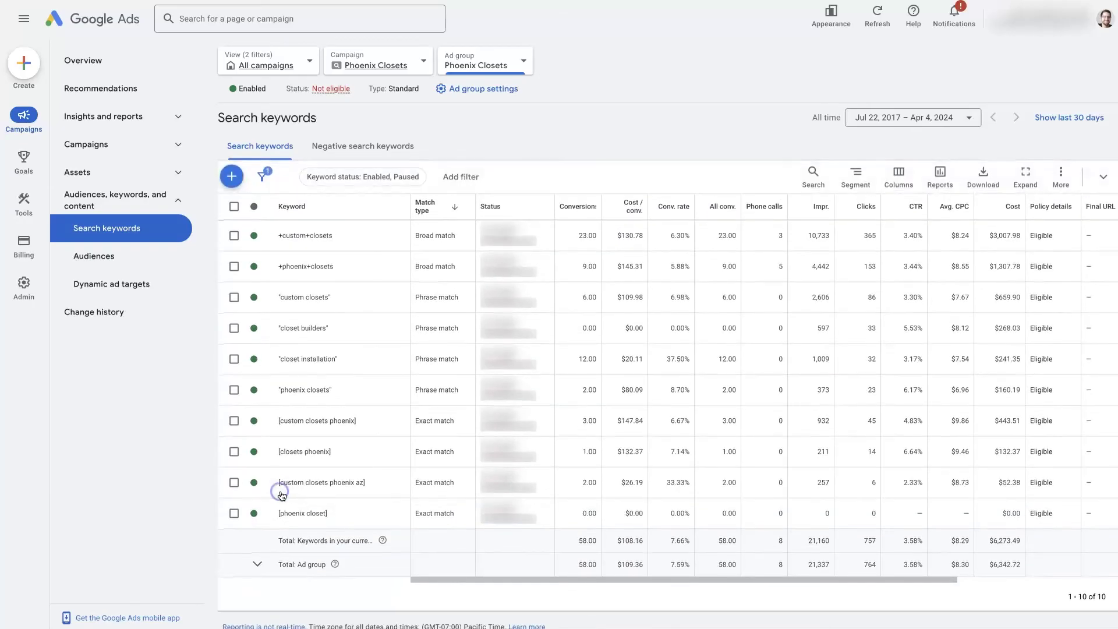
{"action": "left_click", "coordinate": [484, 95]}
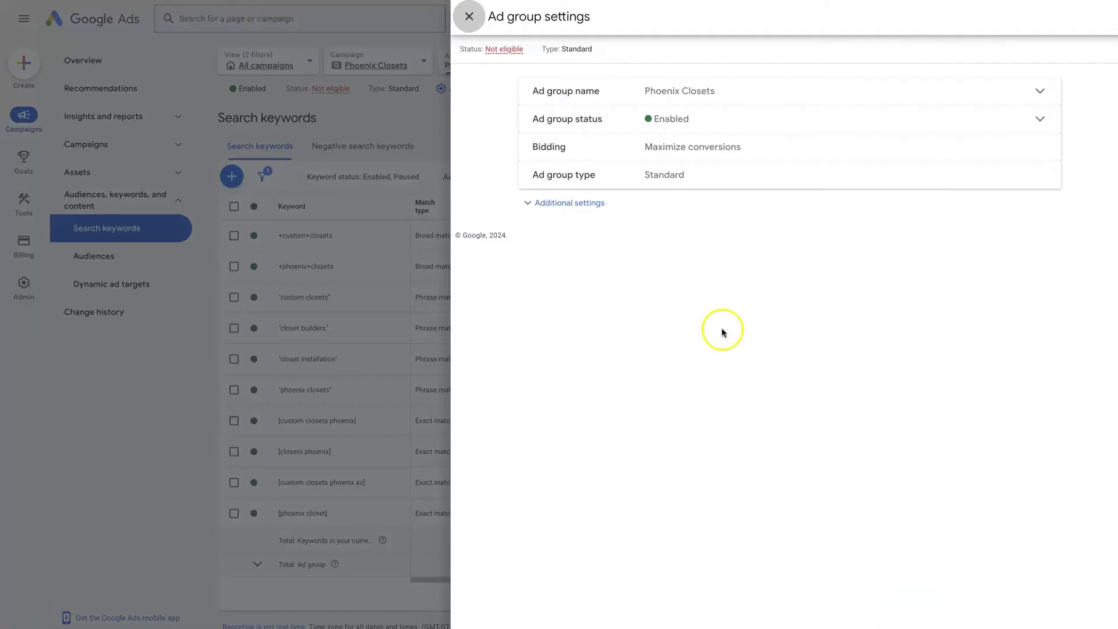
{"action": "left_click", "coordinate": [740, 91]}
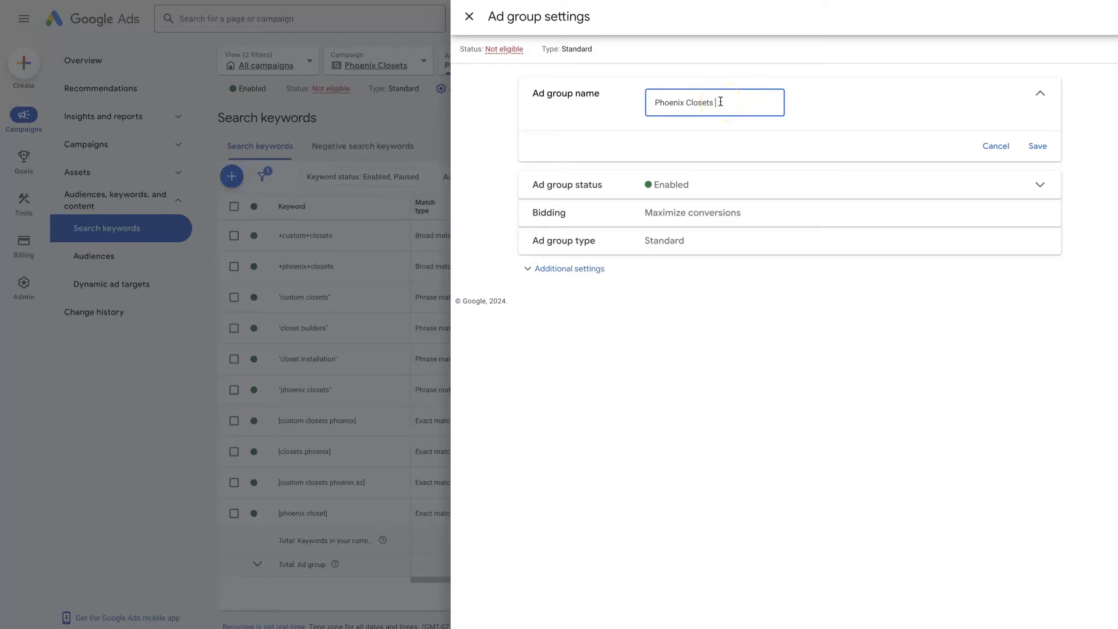
{"action": "left_click", "coordinate": [832, 118]}
{"action": "left_click", "coordinate": [1020, 144]}
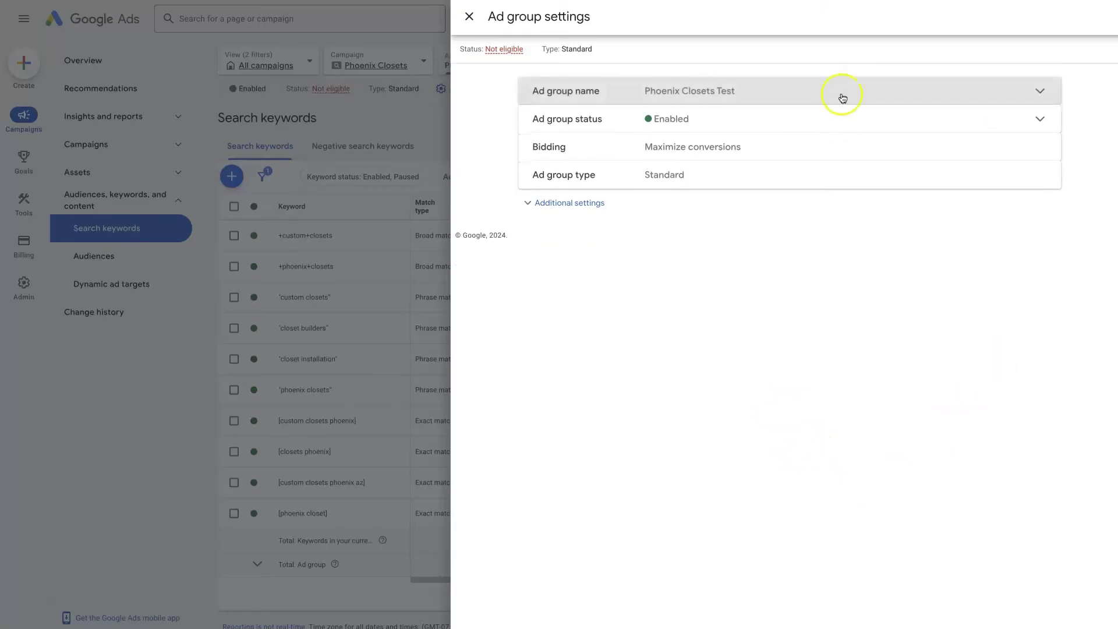
{"action": "left_click", "coordinate": [795, 90]}
{"action": "key", "text": "BackSpace"}
{"action": "left_click", "coordinate": [1037, 145]}
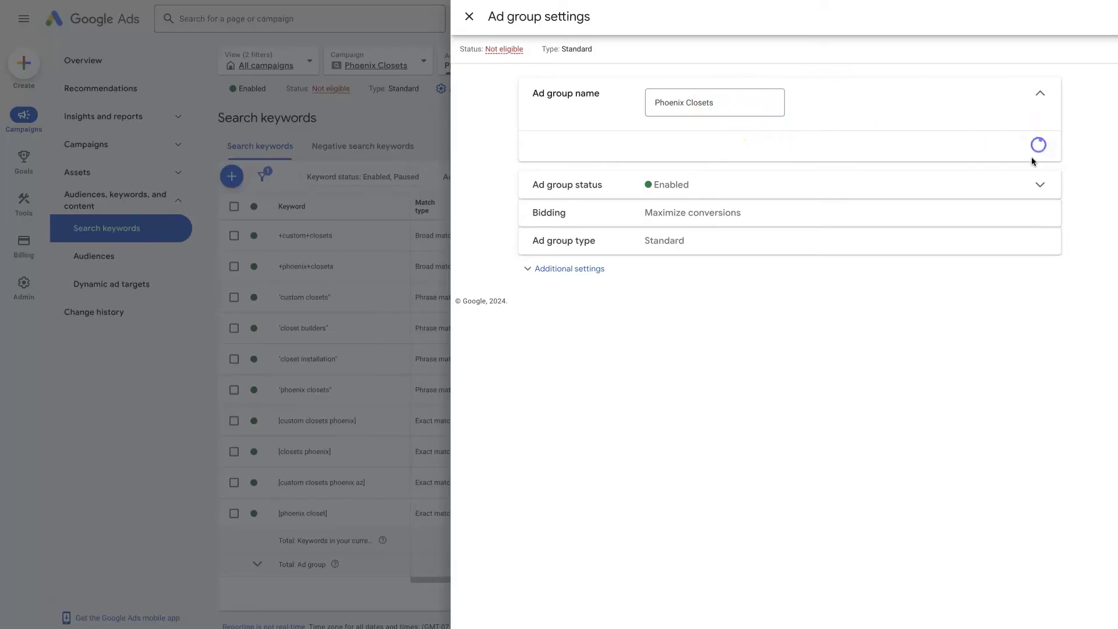
{"action": "left_click", "coordinate": [580, 205]}
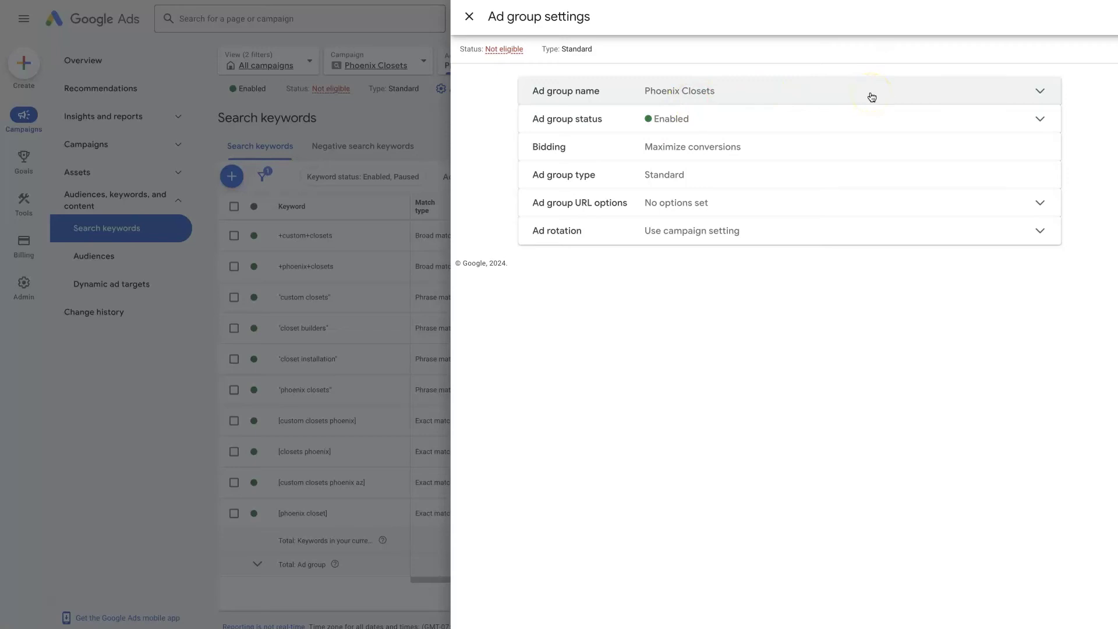
{"action": "key", "text": "Escape"}
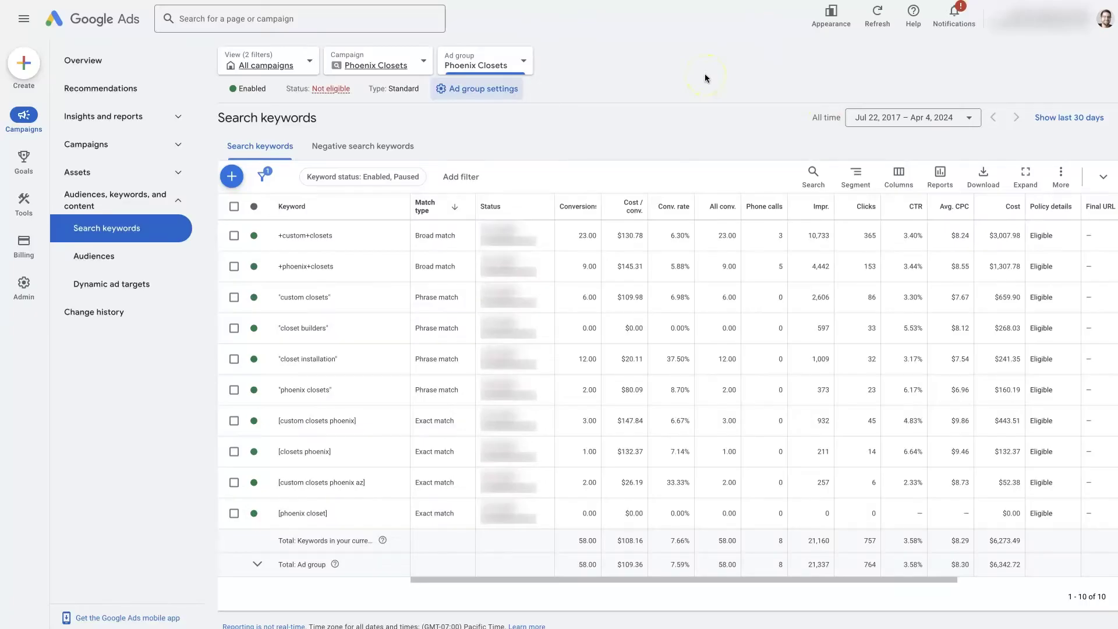
Open Audiences and compare Demographics by household income, gender, then back to age
{"action": "left_click", "coordinate": [104, 264]}
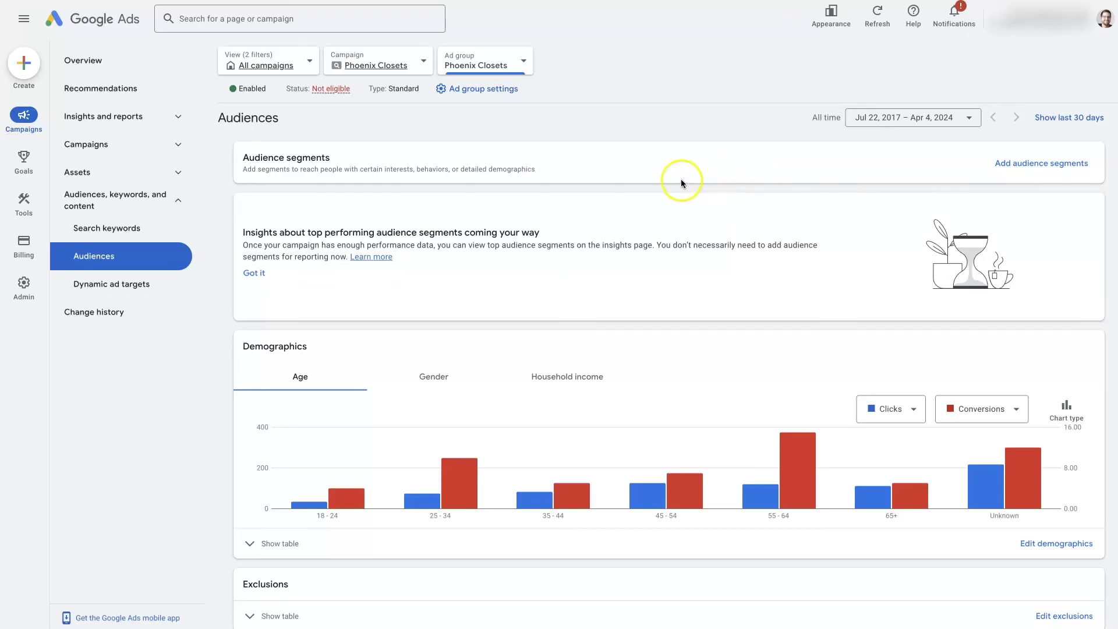
{"action": "scroll", "coordinate": [658, 180], "scroll_direction": "down", "scroll_amount": 1}
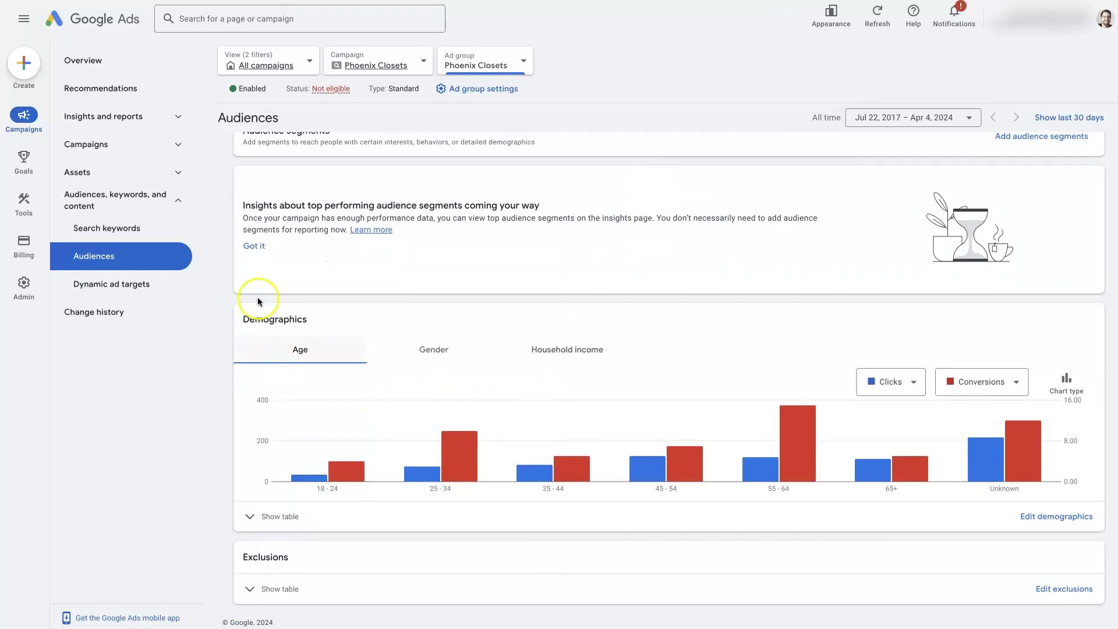
{"action": "mouse_move", "coordinate": [420, 412]}
{"action": "left_click", "coordinate": [556, 357]}
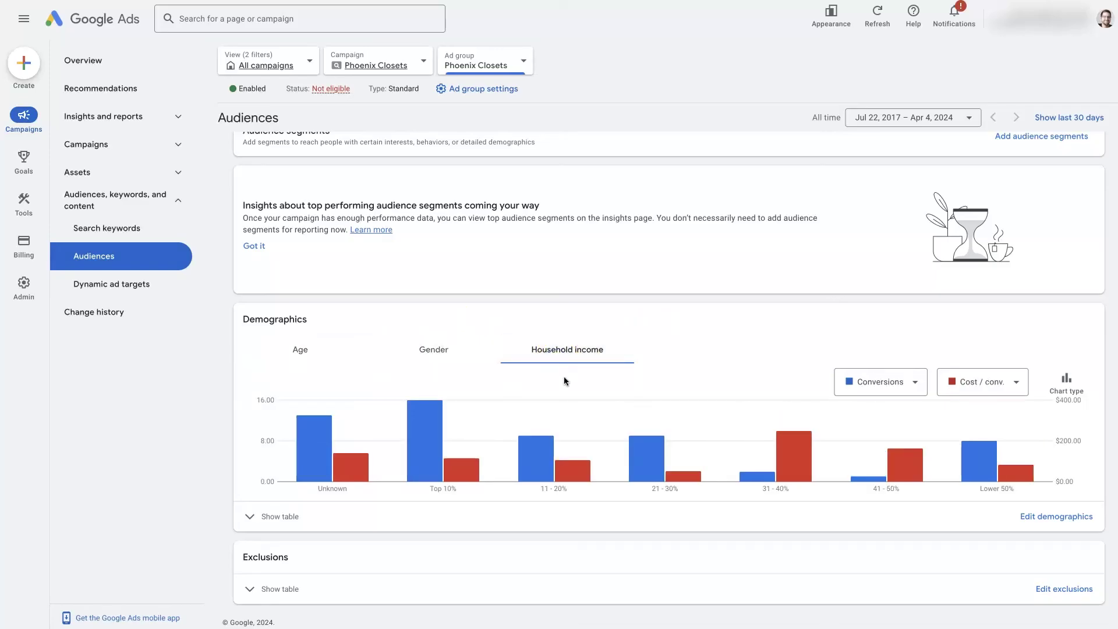
{"action": "left_click", "coordinate": [446, 354]}
{"action": "left_click", "coordinate": [309, 352]}
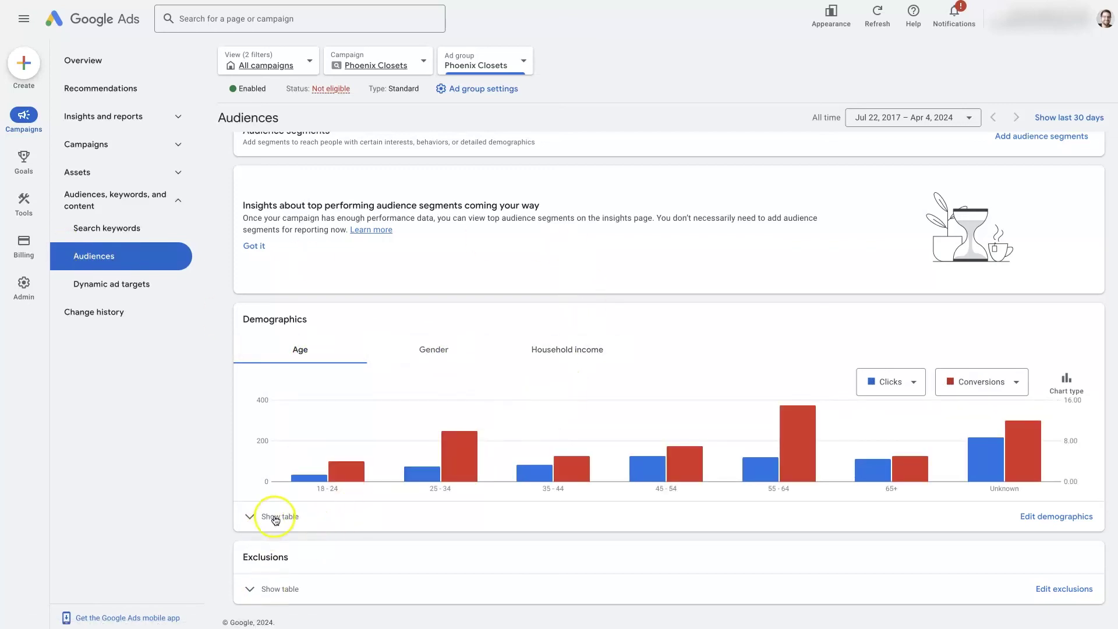
{"action": "scroll", "coordinate": [313, 315], "scroll_direction": "up", "scroll_amount": 1}
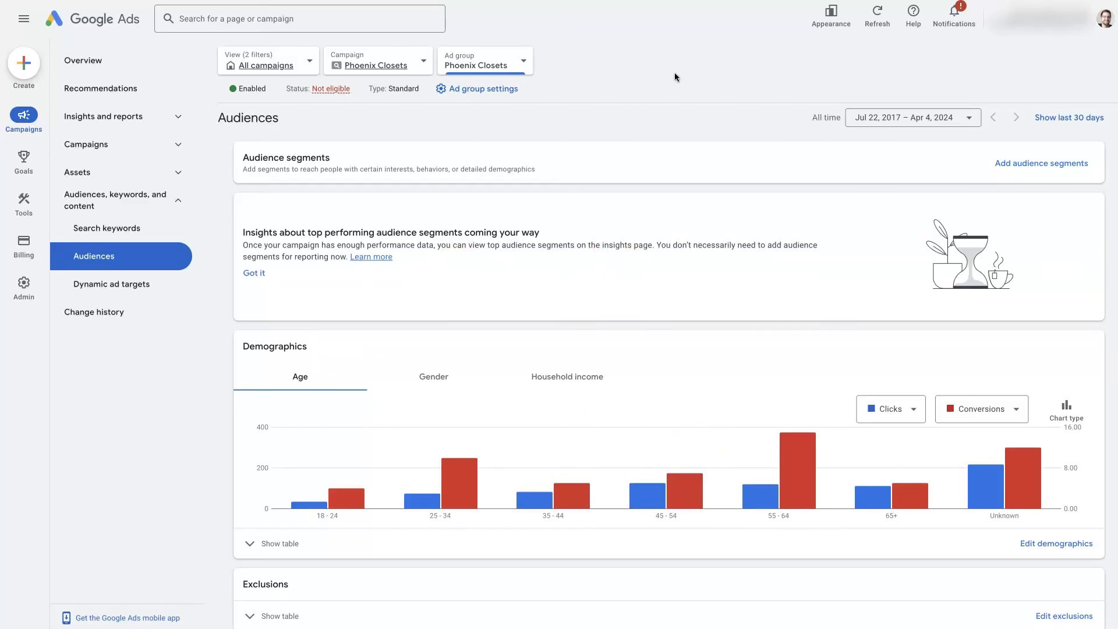
Open Phoenix Closets' ad group settings panel and close it again
{"action": "left_click", "coordinate": [499, 91]}
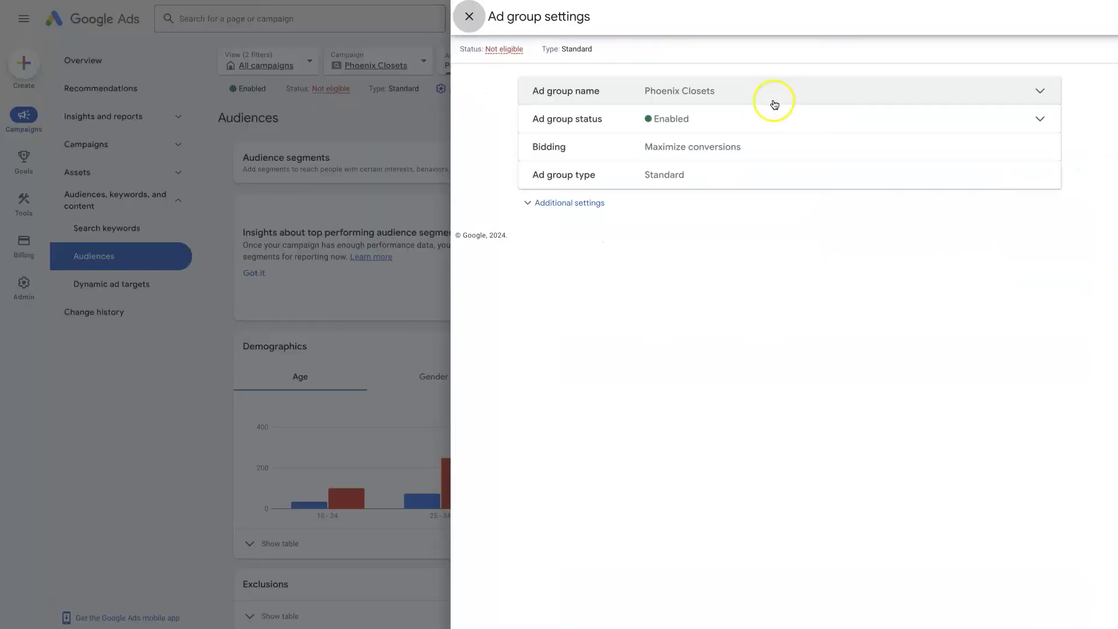
{"action": "left_click", "coordinate": [476, 22]}
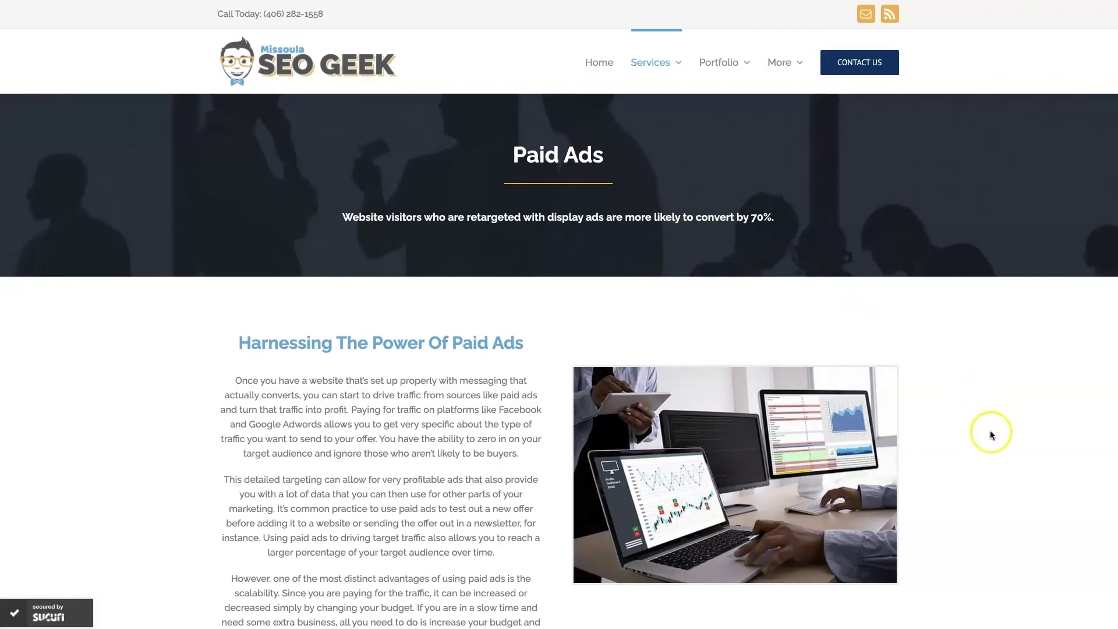
{"action": "scroll", "coordinate": [990, 431], "scroll_direction": "down", "scroll_amount": 20}
{"action": "scroll", "coordinate": [991, 434], "scroll_direction": "down", "scroll_amount": 1}
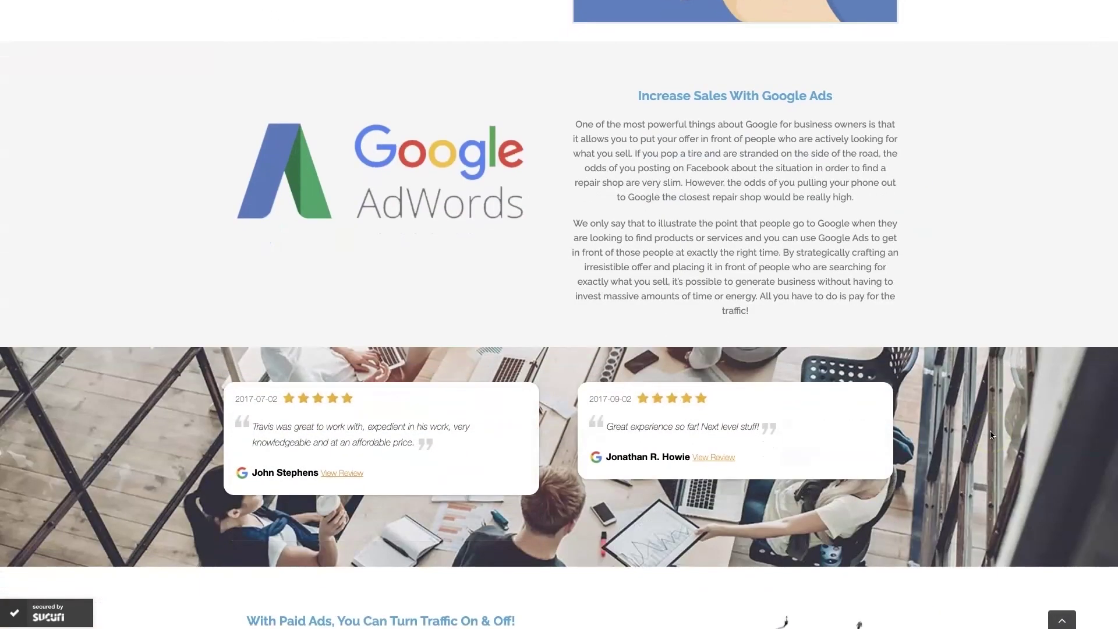
{"action": "scroll", "coordinate": [992, 435], "scroll_direction": "up", "scroll_amount": 1}
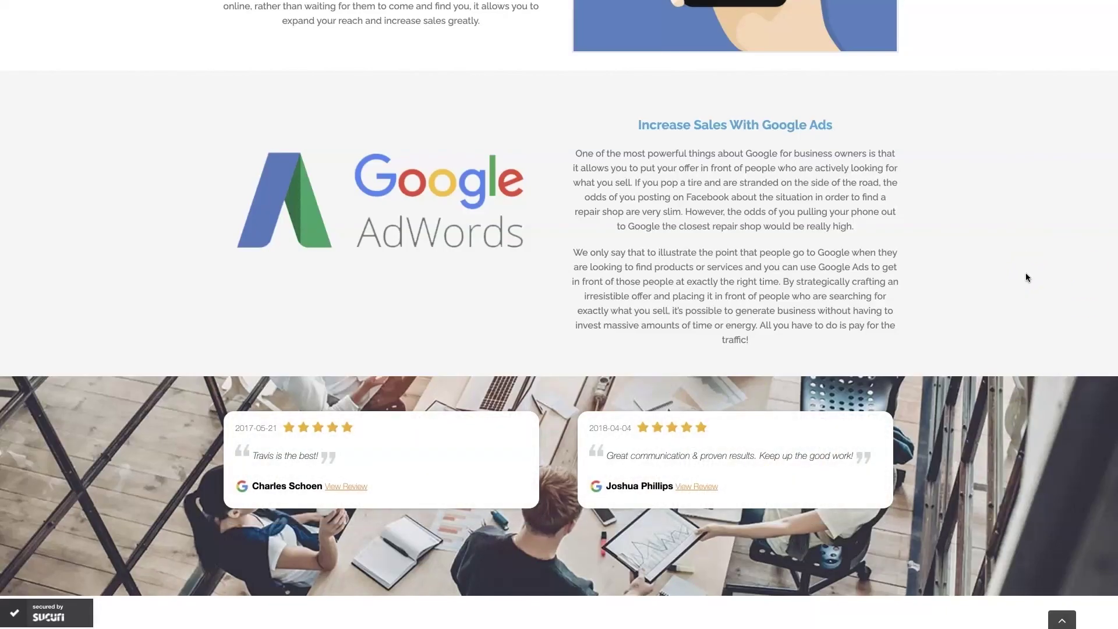
{"action": "scroll", "coordinate": [1025, 277], "scroll_direction": "up", "scroll_amount": 20}
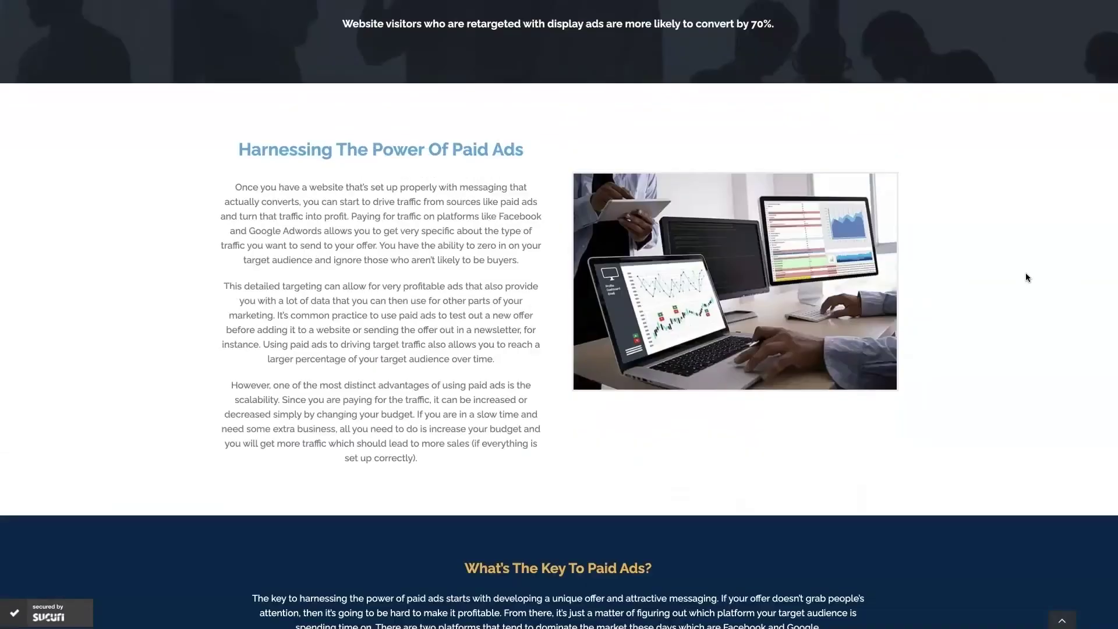